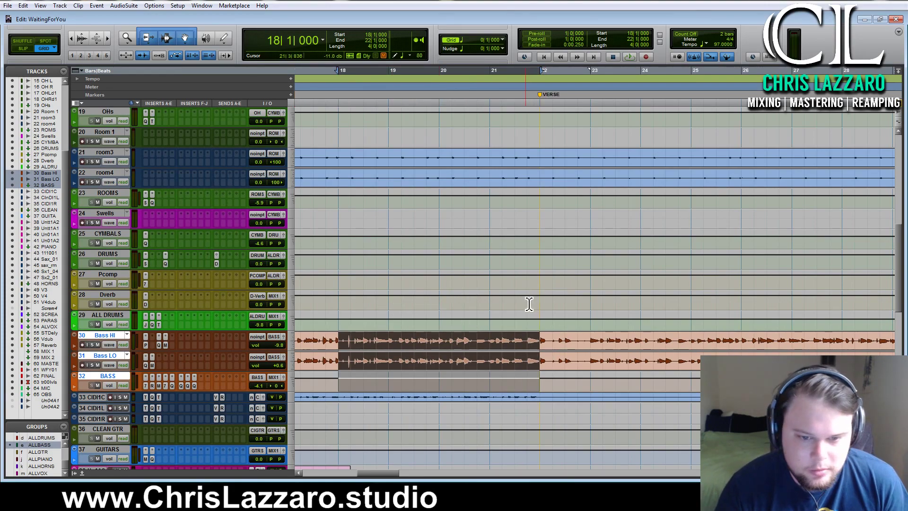
Step: Select bars 22 to 24 across the grouped bass tracks
{"action": "left_click_drag", "start_coordinate": [541, 343], "coordinate": [643, 355]}
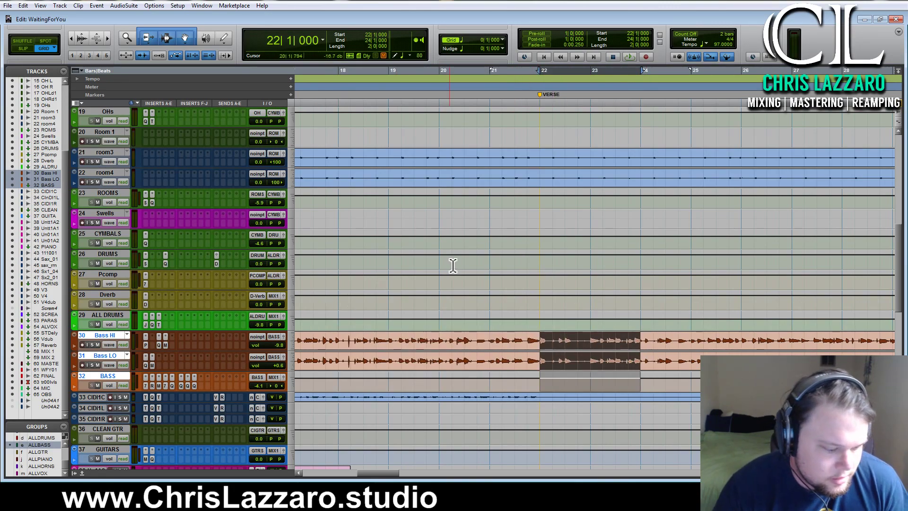
{"action": "key", "text": "ctrl+["}
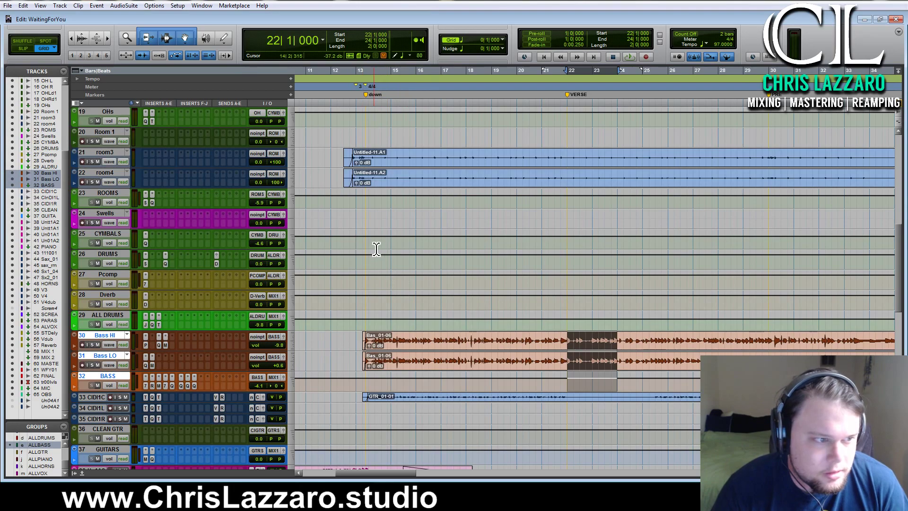
{"action": "scroll", "coordinate": [248, 245], "scroll_direction": "up", "scroll_amount": 3}
{"action": "scroll", "coordinate": [248, 245], "scroll_direction": "down", "scroll_amount": 3}
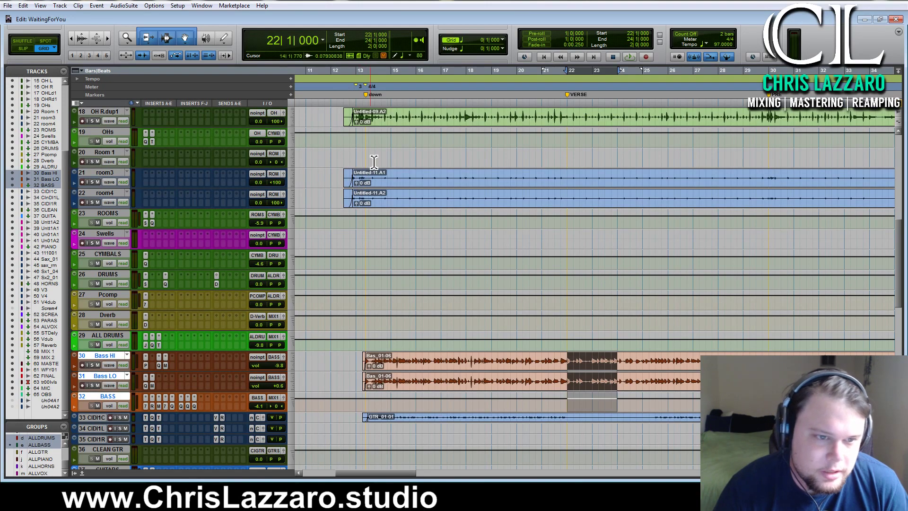
Step: Solo the drum group, play the song from bar 13 and stop playback with the drums unsoloed
{"action": "left_click_drag", "start_coordinate": [366, 161], "coordinate": [377, 161]}
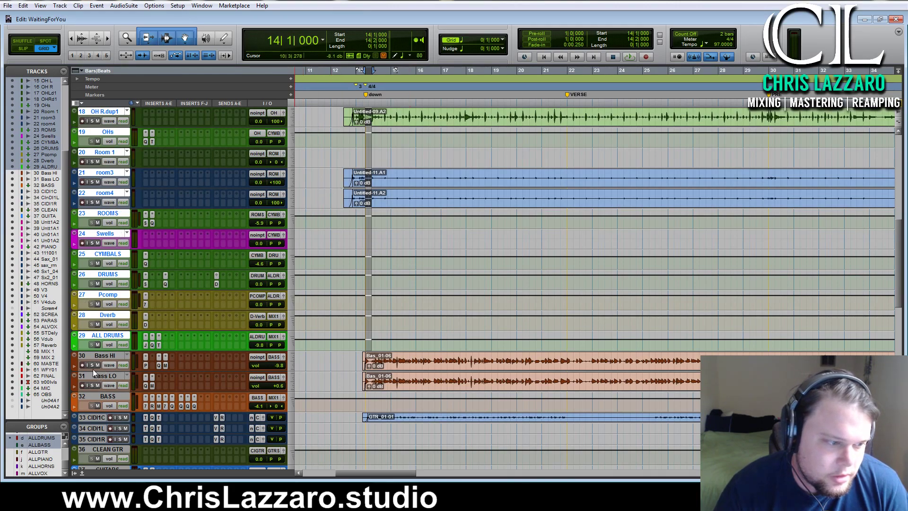
{"action": "left_click", "coordinate": [93, 183]}
{"action": "left_click", "coordinate": [363, 236]}
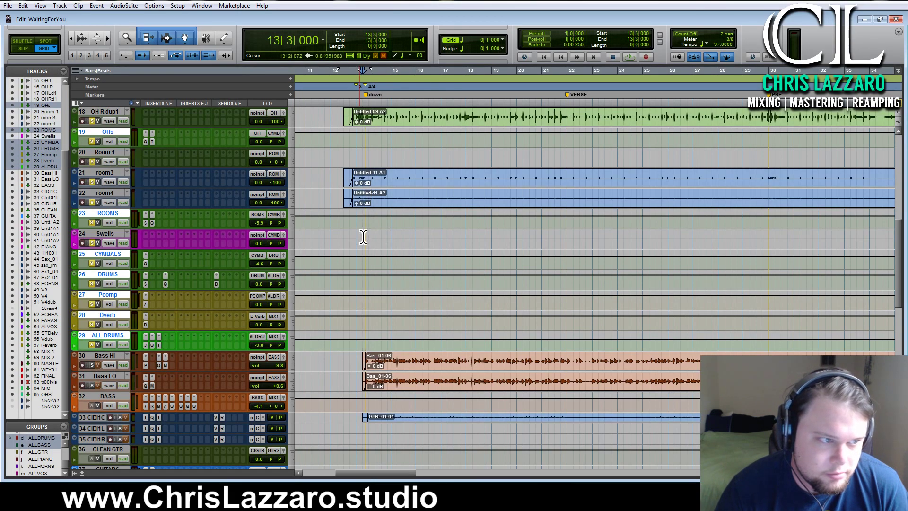
{"action": "left_click", "coordinate": [361, 236]}
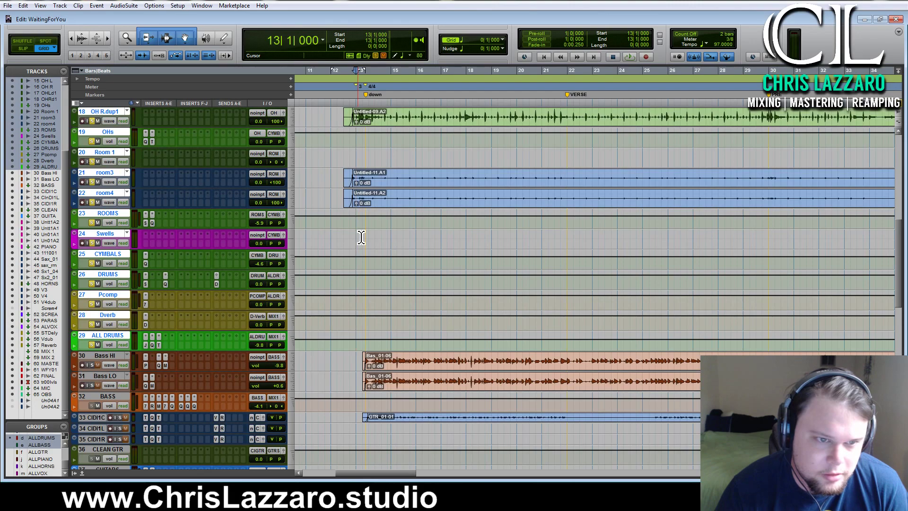
{"action": "key", "text": "space"}
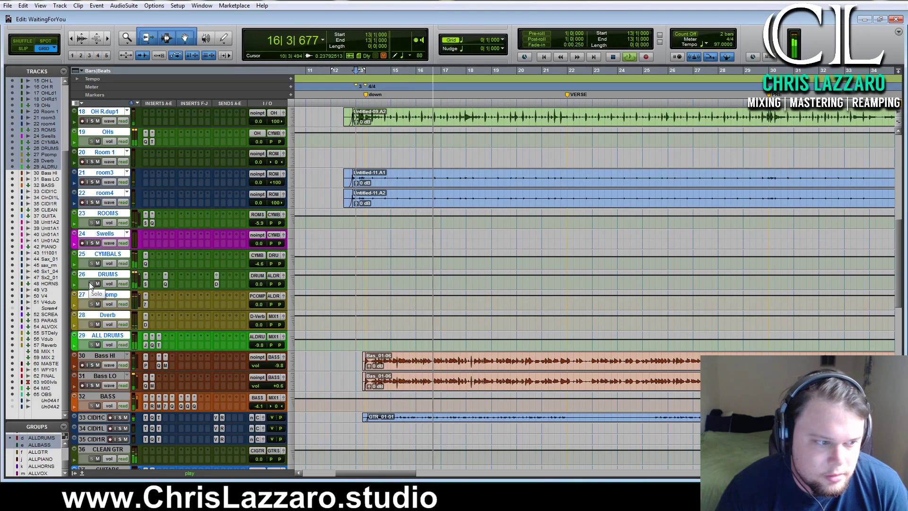
{"action": "key", "text": "space"}
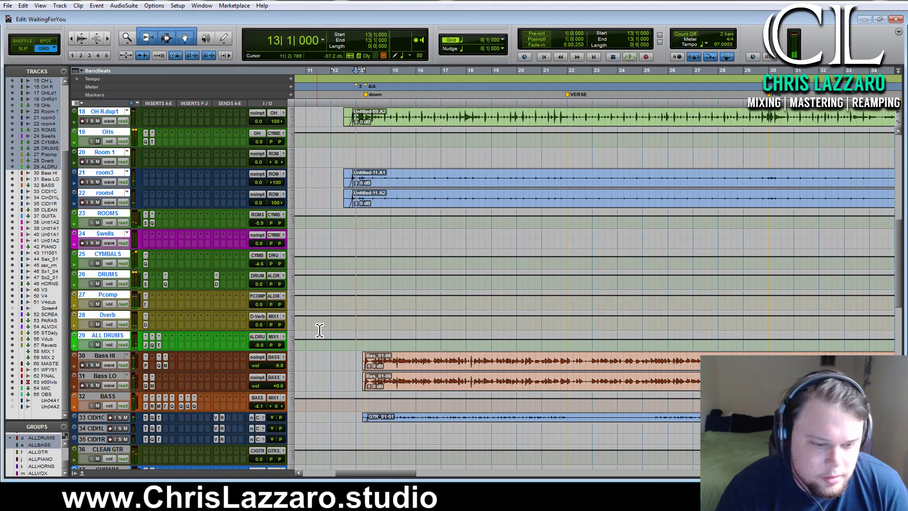
Step: Select from bar 13 beat 3 to the VERSE marker on the drum group and Bass LO, then the whole Bass HI and Bass LO clips
{"action": "left_click_drag", "start_coordinate": [362, 349], "coordinate": [568, 305]}
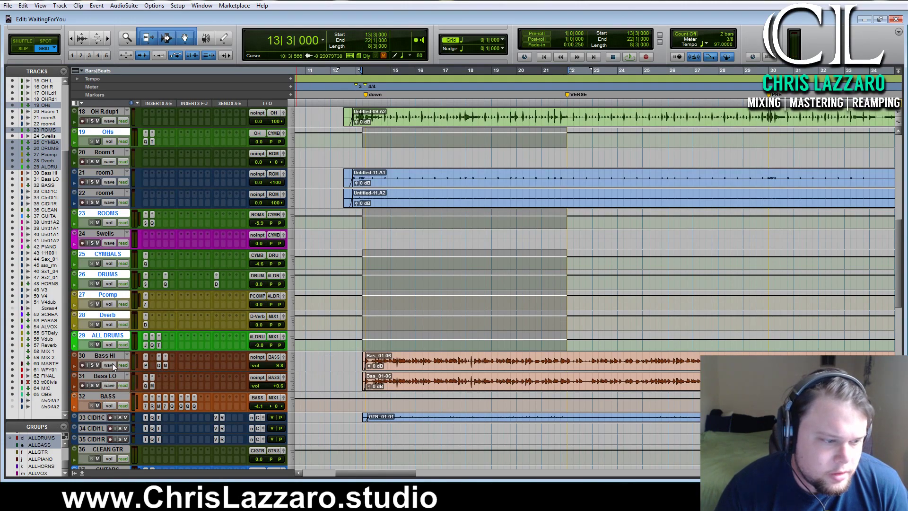
{"action": "key", "text": "semicolon"}
{"action": "left_click", "coordinate": [108, 376]}
{"action": "scroll", "coordinate": [407, 330], "scroll_direction": "down", "scroll_amount": 3}
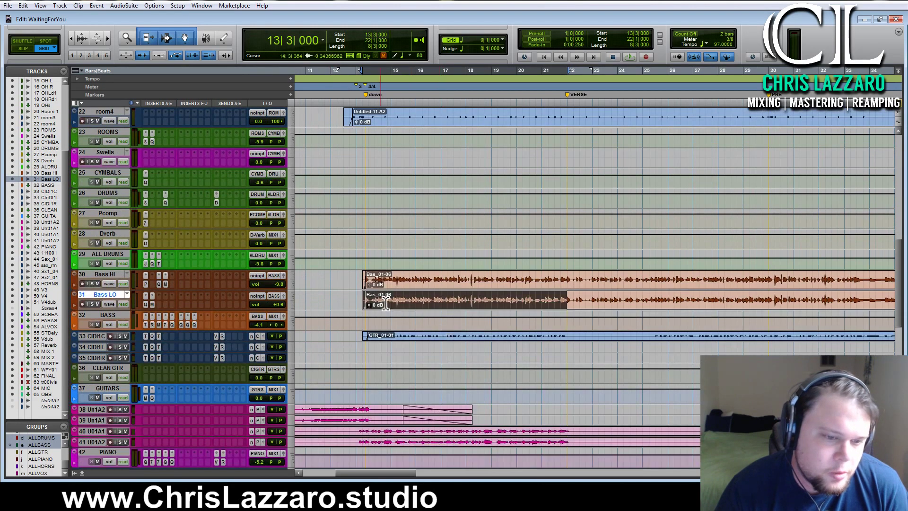
{"action": "left_click", "coordinate": [501, 284]}
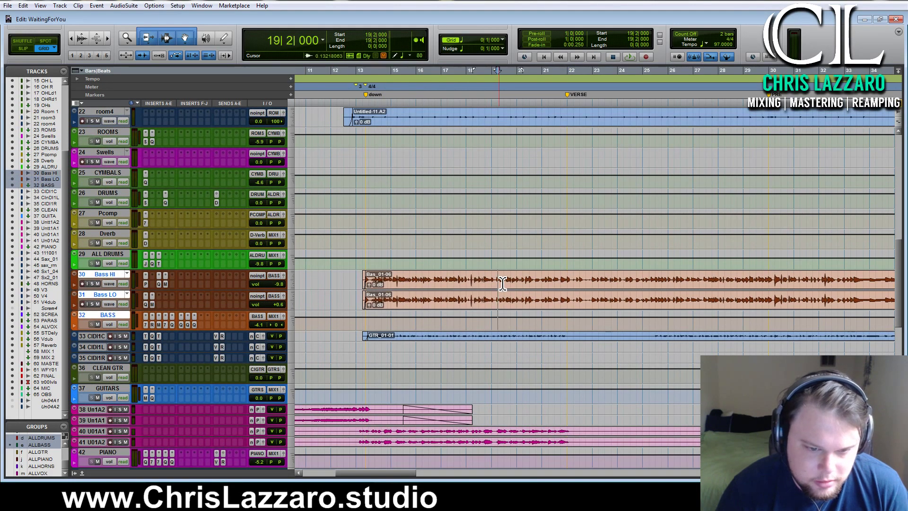
{"action": "double_click", "coordinate": [485, 289]}
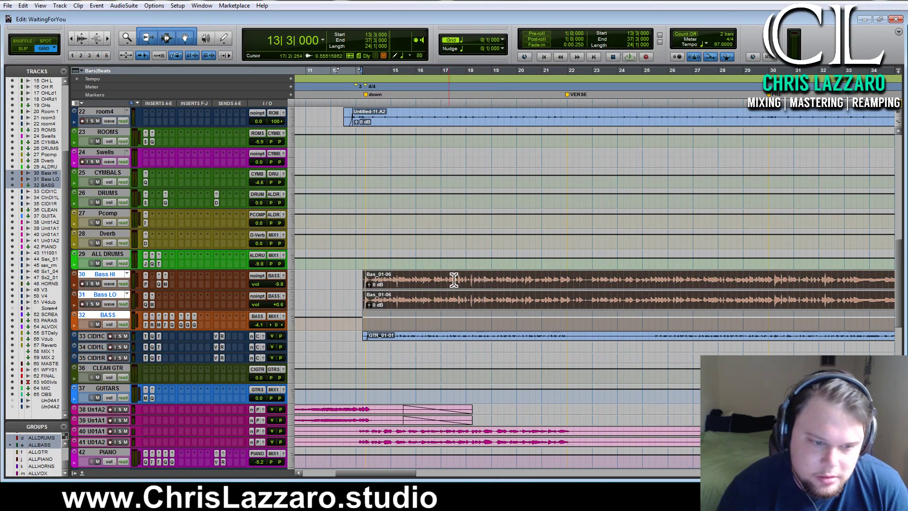
Step: Place the edit cursor at bar 12 and examine the SansAmp PSA-1 insert on the Bass HI track
{"action": "left_click", "coordinate": [334, 283]}
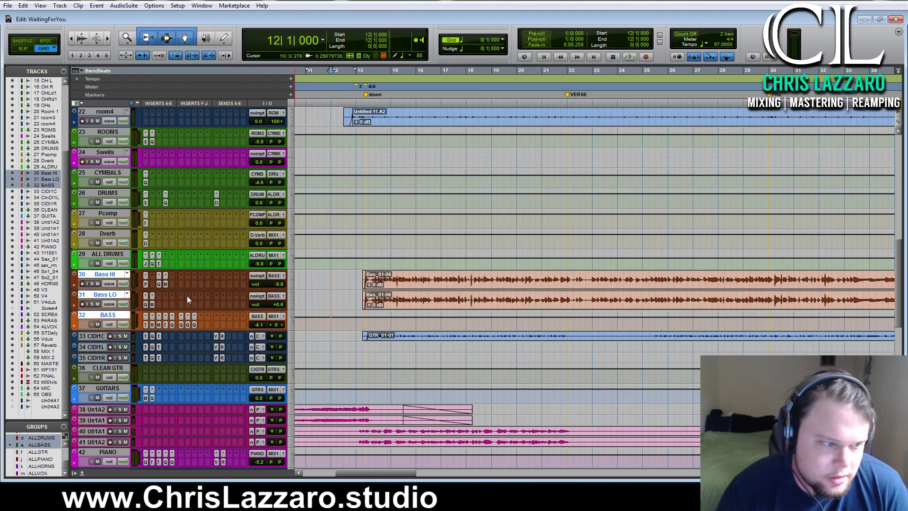
{"action": "left_click", "coordinate": [146, 284]}
{"action": "left_click_drag", "start_coordinate": [522, 100], "coordinate": [641, 114]}
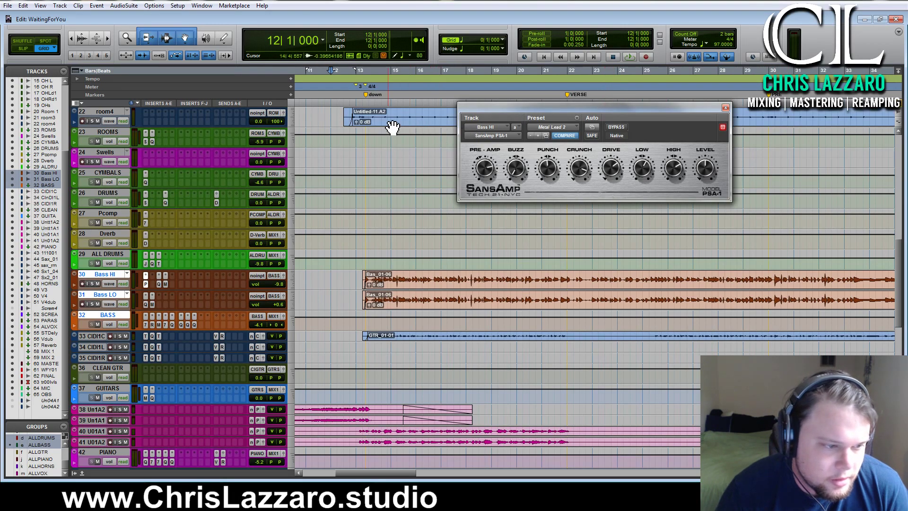
Step: Solo the grouped bass tracks and play them from bar 14
{"action": "left_click", "coordinate": [92, 284]}
{"action": "key", "text": "space"}
{"action": "key", "text": "space"}
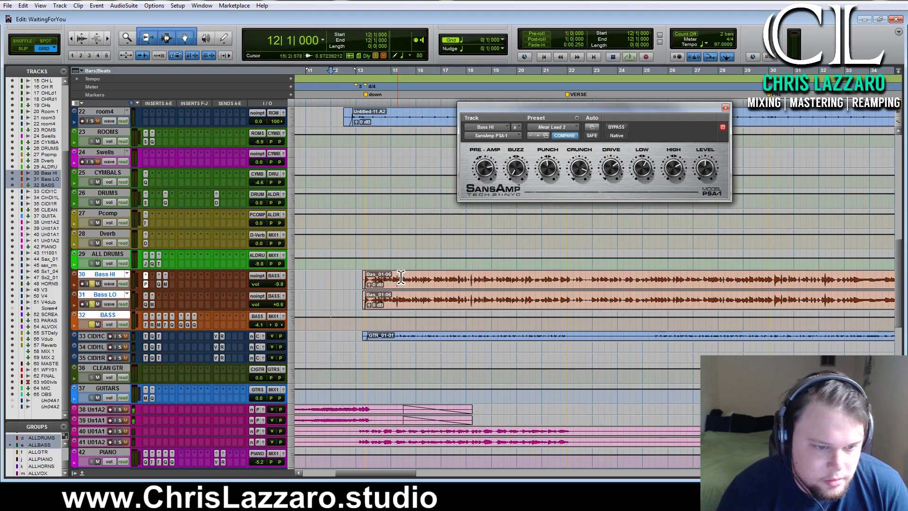
{"action": "left_click", "coordinate": [370, 264]}
{"action": "key", "text": "space"}
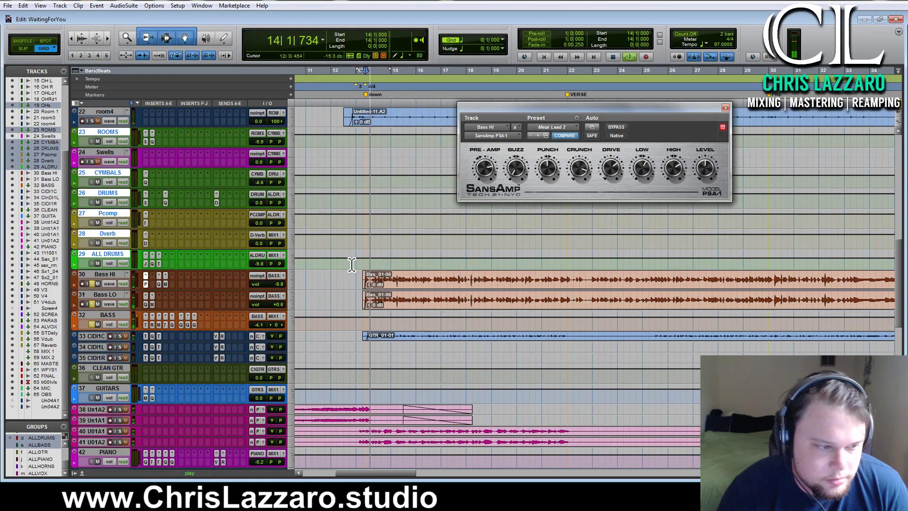
Step: Stop playback and examine the FabFilter Pro-Q 2 and Pro-MB inserts on the Bass HI and Bass LO tracks
{"action": "left_click", "coordinate": [160, 283]}
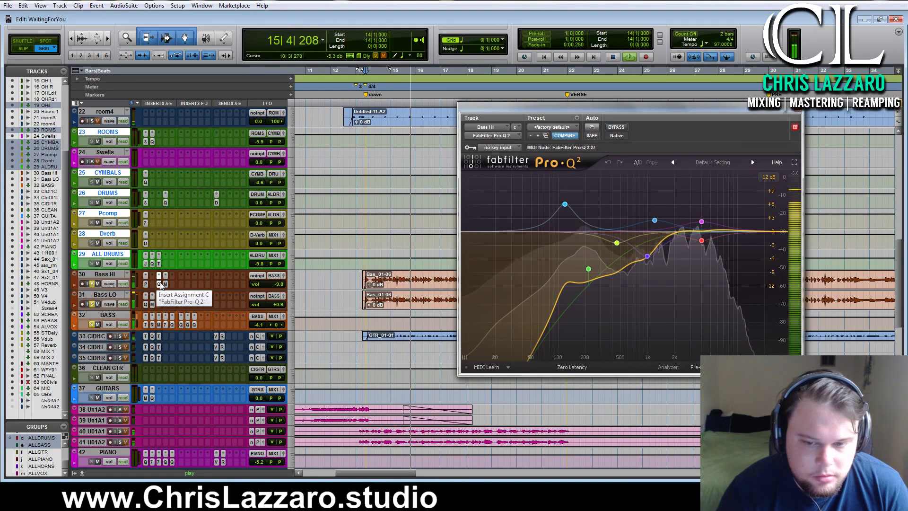
{"action": "key", "text": "space"}
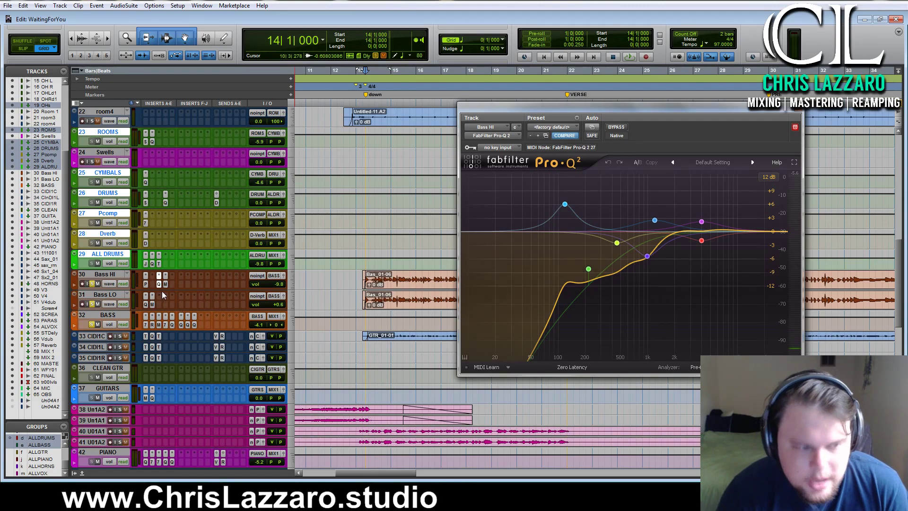
{"action": "left_click", "coordinate": [118, 297]}
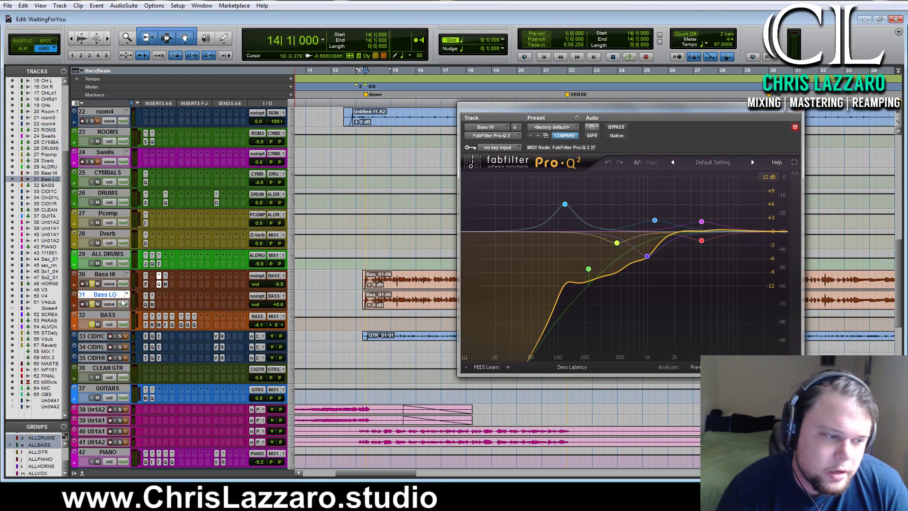
{"action": "left_click", "coordinate": [145, 304]}
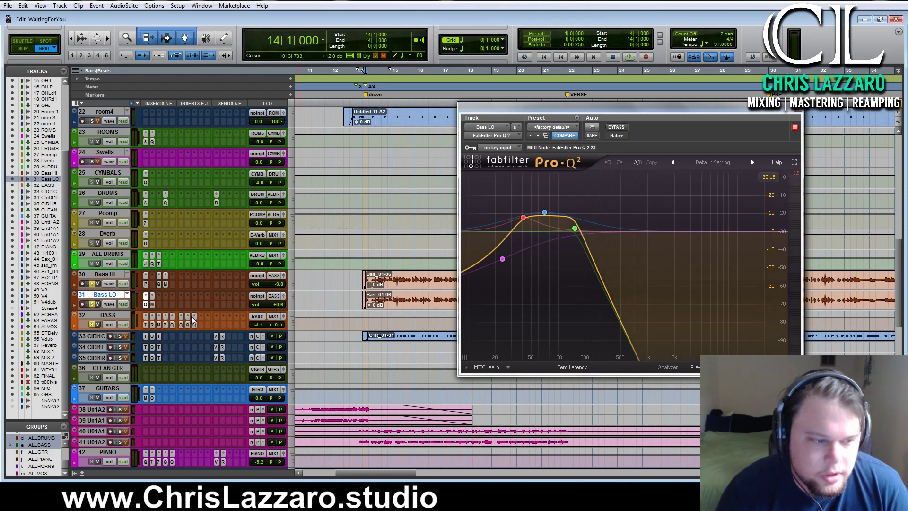
{"action": "left_click", "coordinate": [165, 284]}
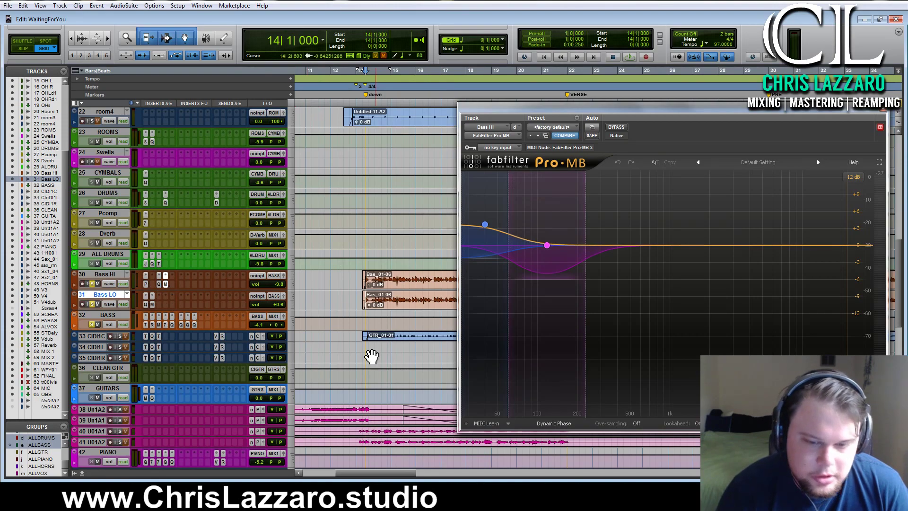
{"action": "left_click", "coordinate": [153, 305]}
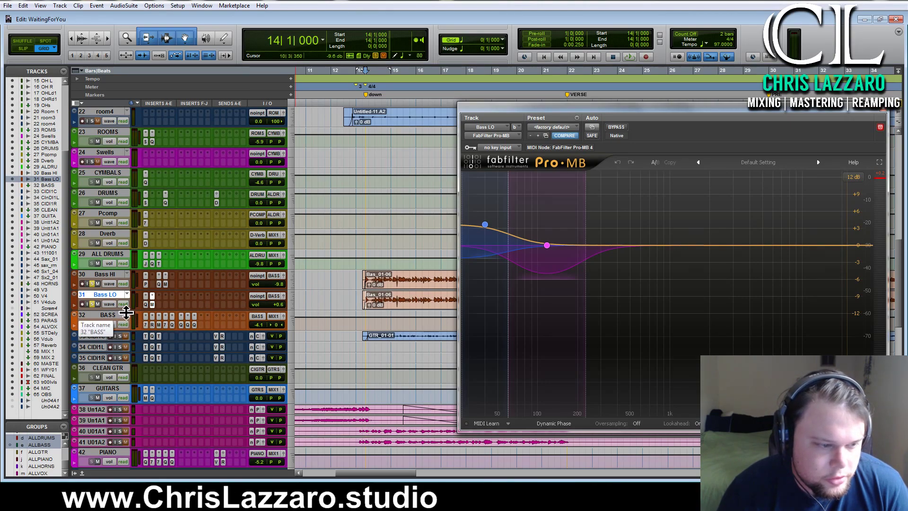
Step: Examine the UAD 1176LN and BF-76 compressor inserts on the BASS bus
{"action": "left_click", "coordinate": [124, 316]}
{"action": "left_click", "coordinate": [147, 325]}
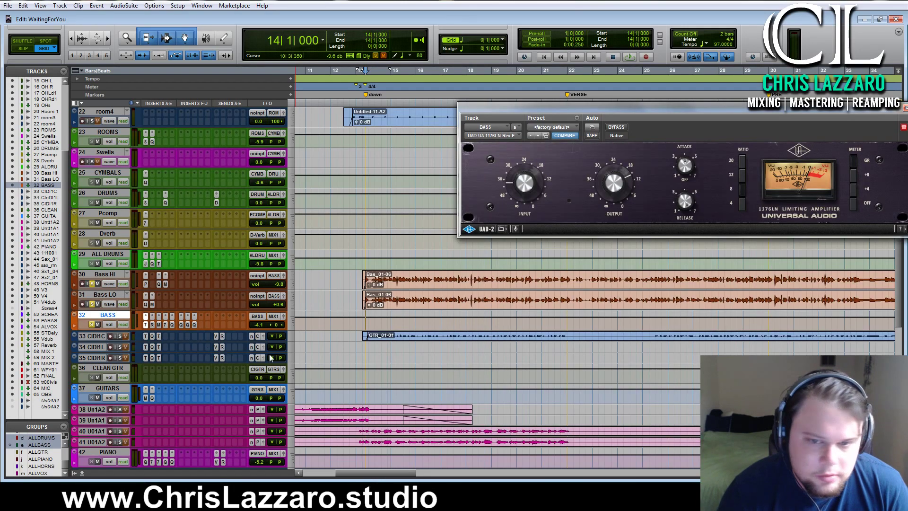
{"action": "left_click_drag", "start_coordinate": [557, 104], "coordinate": [434, 113]}
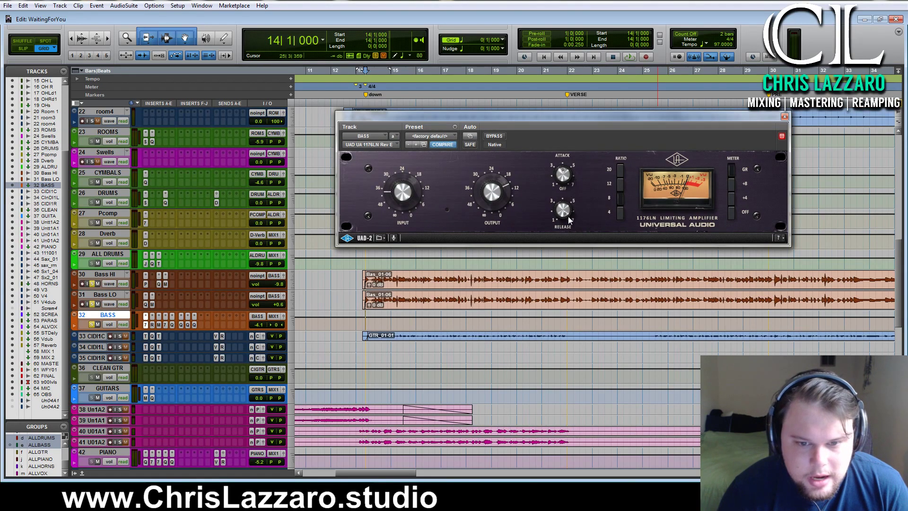
{"action": "left_click", "coordinate": [165, 324]}
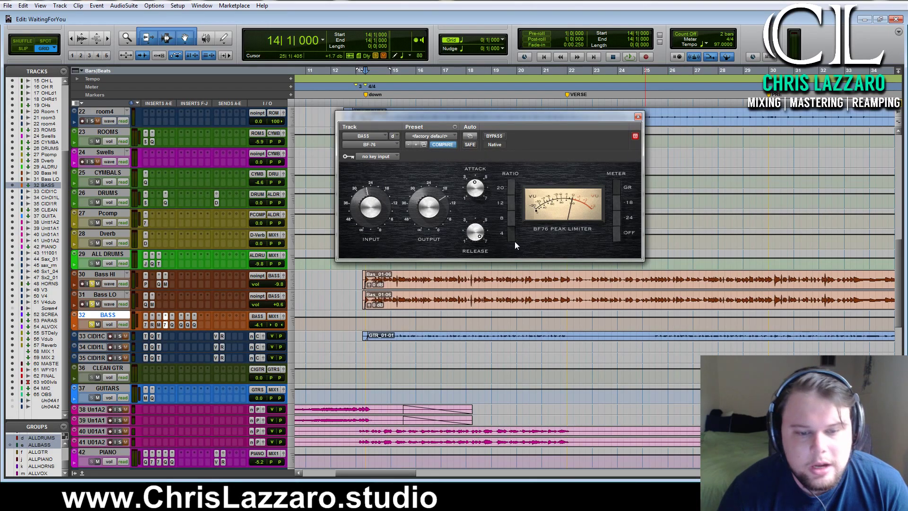
Step: Open the RBass insert on the BASS bus and reposition its plug-in window for viewing
{"action": "left_click", "coordinate": [154, 324]}
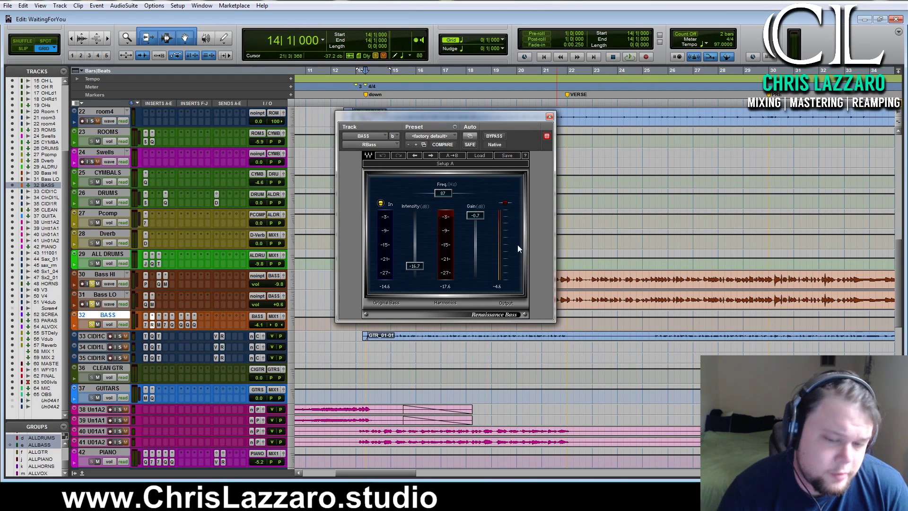
{"action": "left_click_drag", "start_coordinate": [496, 115], "coordinate": [589, 104]}
{"action": "left_click_drag", "start_coordinate": [481, 105], "coordinate": [458, 118]}
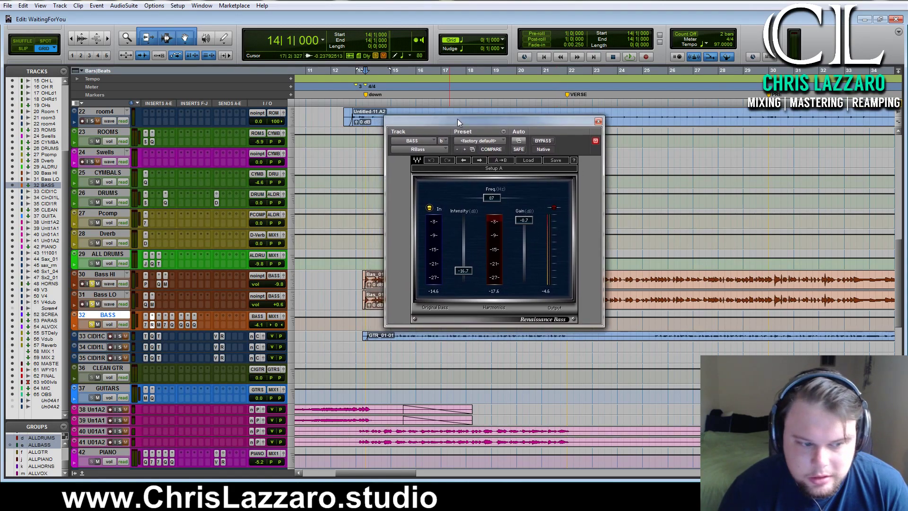
Step: Examine the FabFilter Pro-MB on the BASS bus and compare it with the Pro-Q 2 and Pro-MB on Bass LO
{"action": "left_click", "coordinate": [159, 326]}
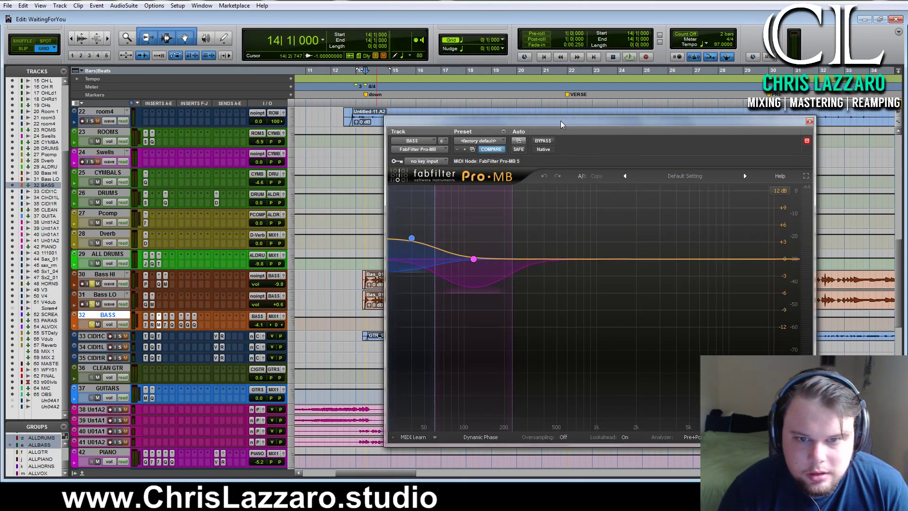
{"action": "left_click_drag", "start_coordinate": [561, 122], "coordinate": [560, 108]}
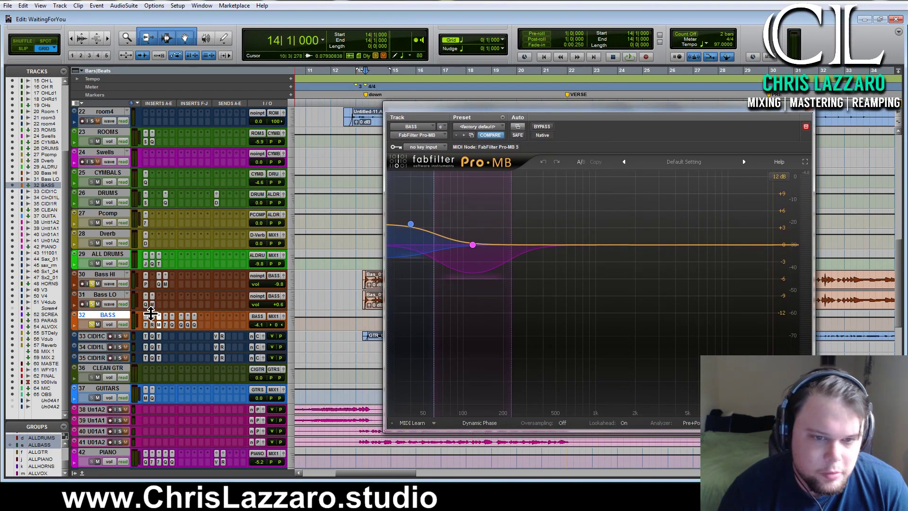
{"action": "left_click", "coordinate": [145, 304]}
{"action": "left_click", "coordinate": [152, 305]}
{"action": "left_click", "coordinate": [159, 325]}
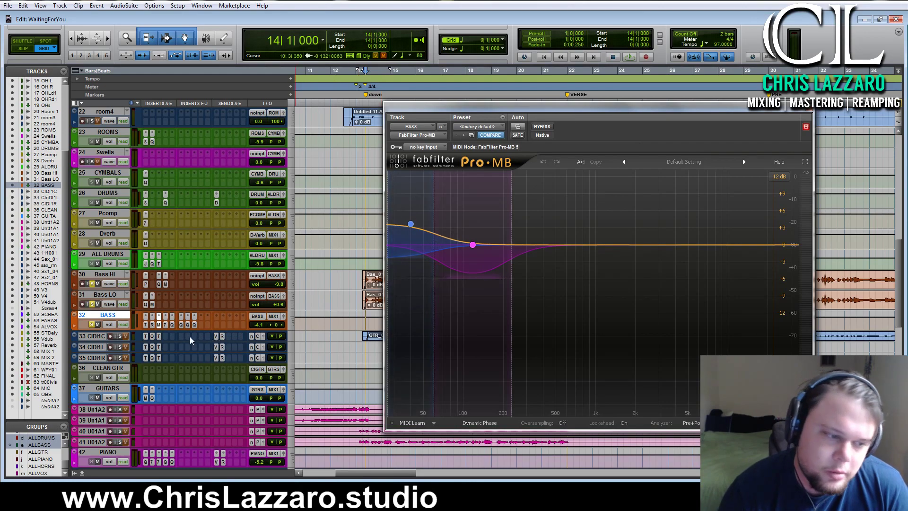
Step: Review the BF-76 on the BASS bus and compare the settings of its successive FabFilter Pro-Q 2 inserts
{"action": "left_click", "coordinate": [167, 326]}
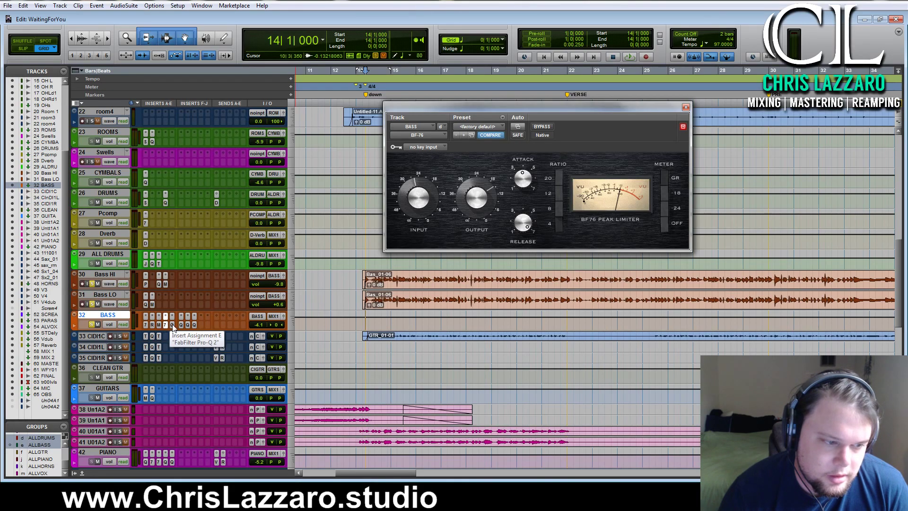
{"action": "left_click", "coordinate": [172, 325]}
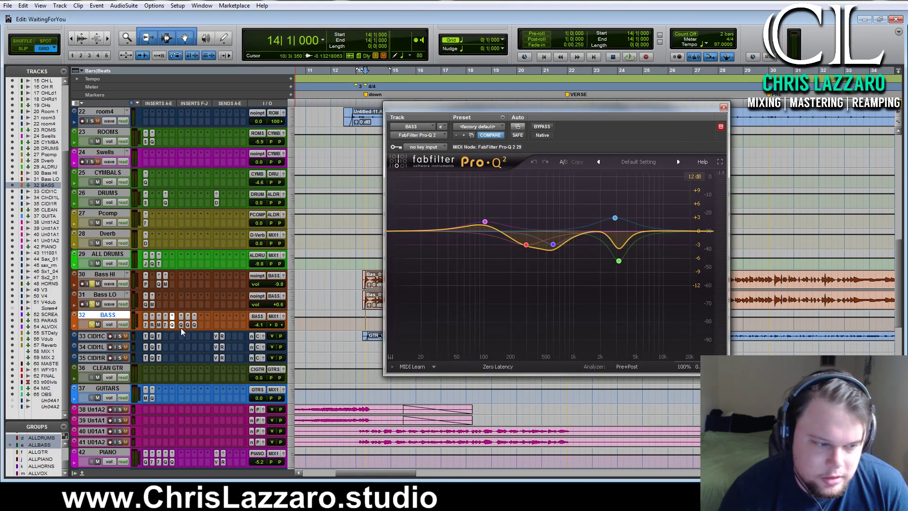
{"action": "left_click", "coordinate": [181, 325]}
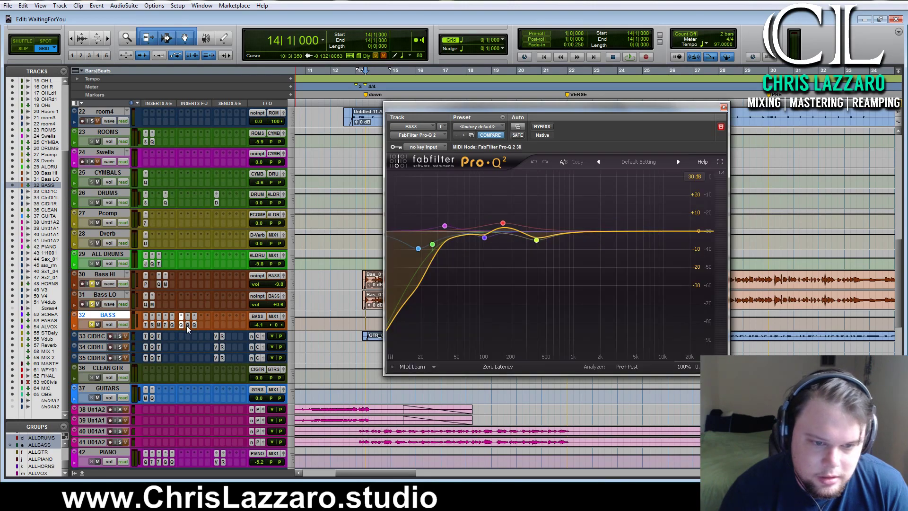
{"action": "left_click", "coordinate": [187, 326]}
{"action": "left_click", "coordinate": [173, 326]}
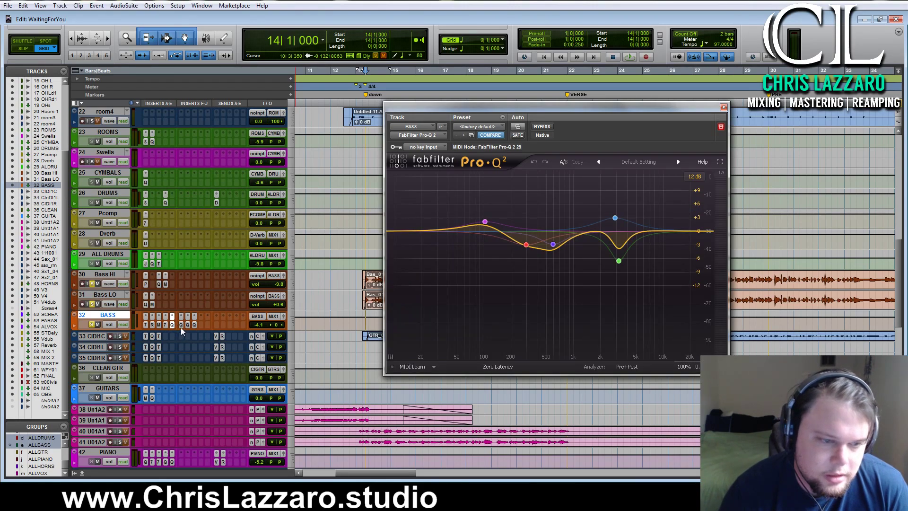
{"action": "left_click", "coordinate": [181, 326]}
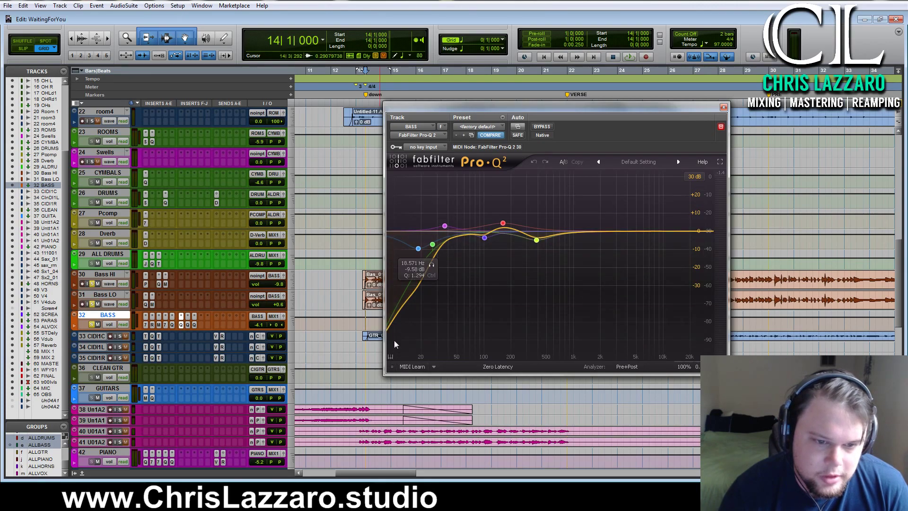
Step: Review the last two FabFilter Pro-Q 2 inserts on the BASS bus and close the plug-in window
{"action": "left_click", "coordinate": [188, 324]}
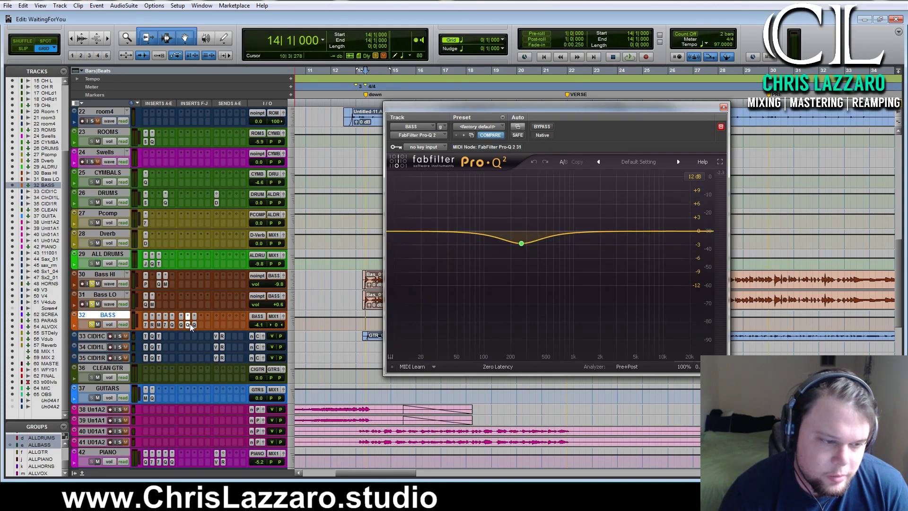
{"action": "left_click", "coordinate": [194, 324]}
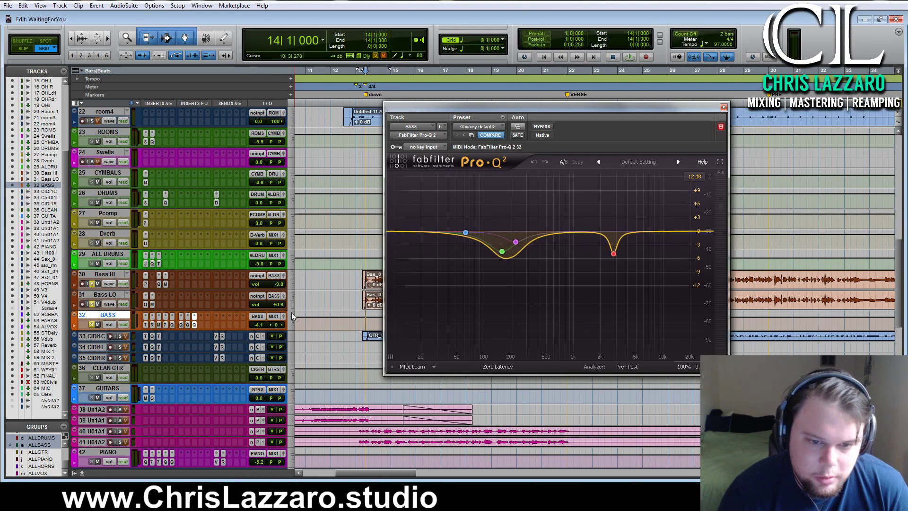
{"action": "left_click", "coordinate": [723, 108]}
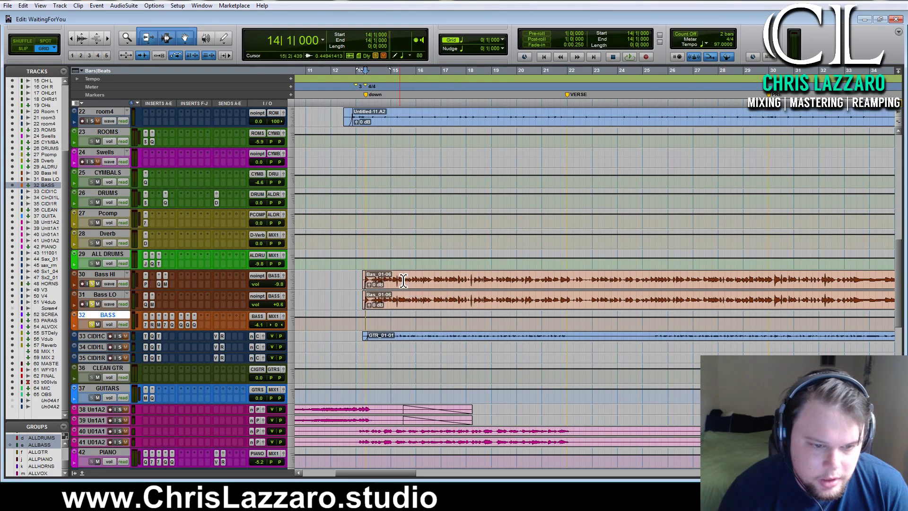
Step: Audition the soloed bass tracks from bar 25 beat 2 and stop playback after a few bars
{"action": "left_click", "coordinate": [655, 279]}
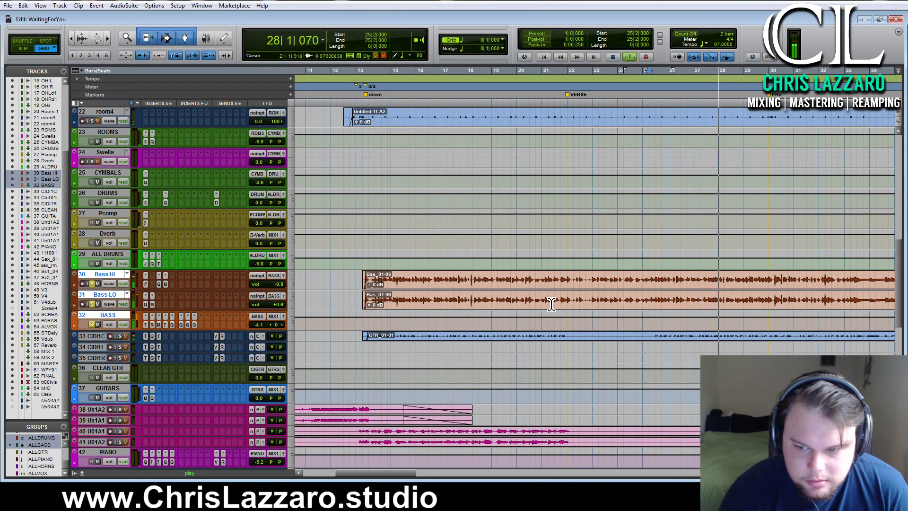
{"action": "scroll", "coordinate": [520, 295], "scroll_direction": "right", "scroll_amount": 5}
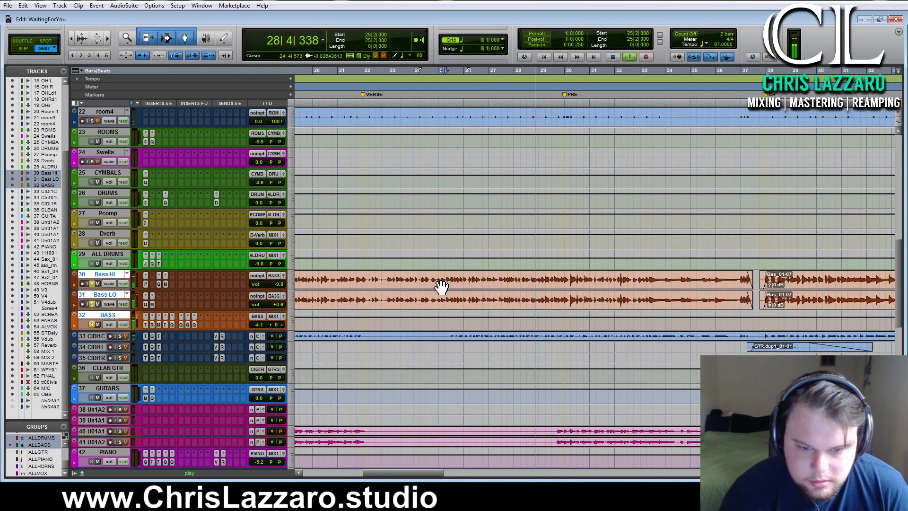
{"action": "key", "text": "space"}
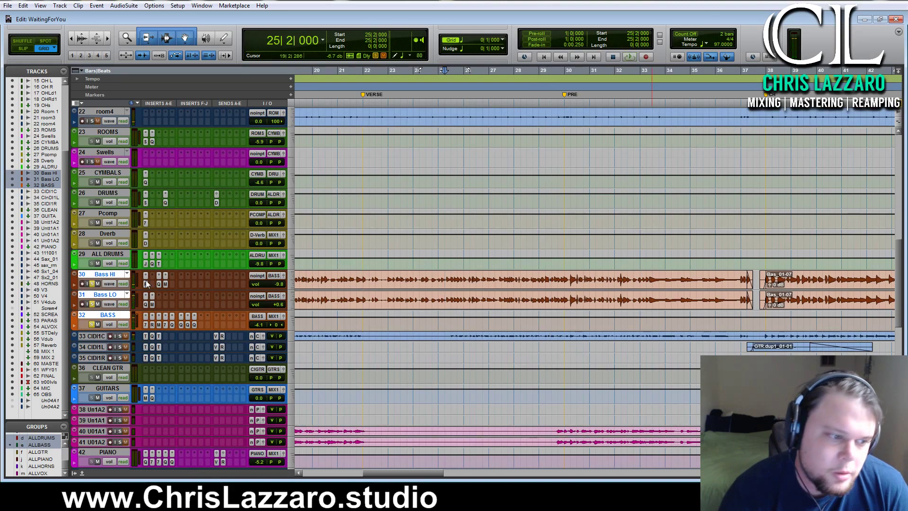
Step: Check the SansAmp PSA-1 insert on Bass HI and audition the bass in the full mix from bar 22
{"action": "left_click", "coordinate": [144, 284]}
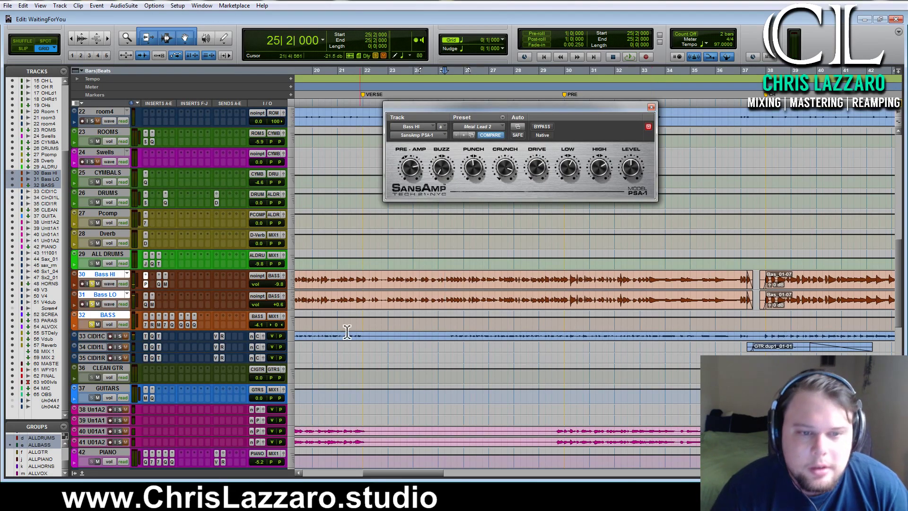
{"action": "left_click", "coordinate": [652, 108]}
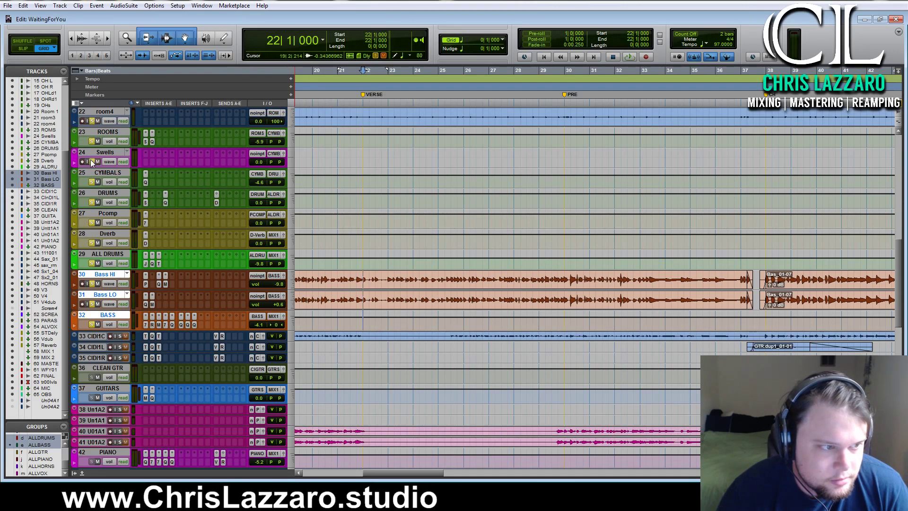
{"action": "key", "text": "space"}
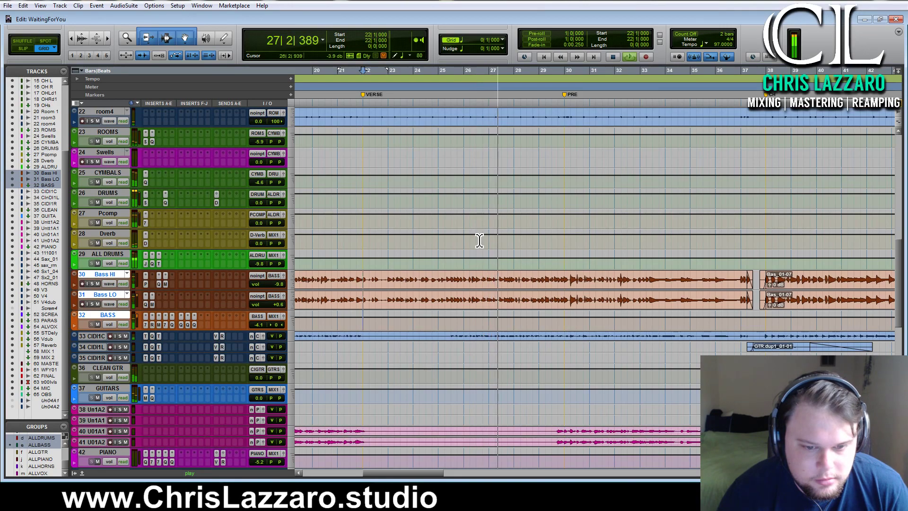
{"action": "key", "text": "space"}
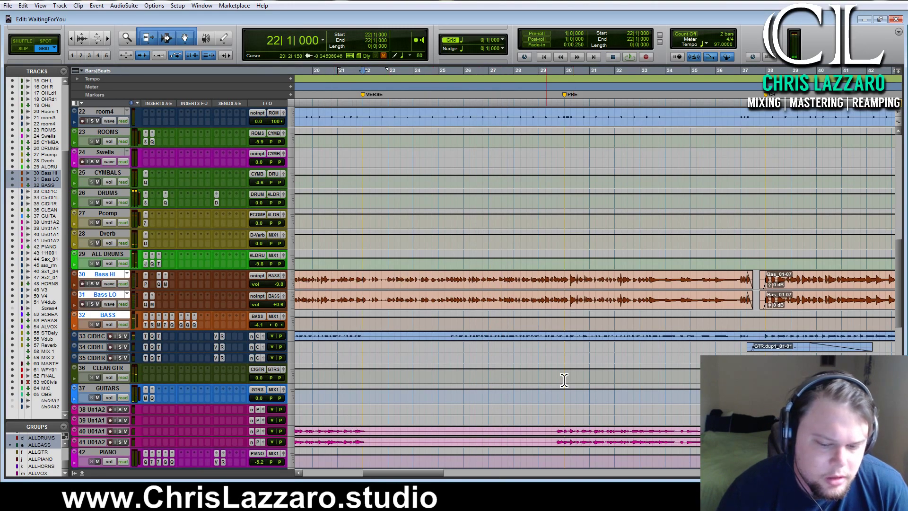
Step: Highlight the verse passage on the bass tracks from bar 23 to just before the PRE marker
{"action": "scroll", "coordinate": [425, 347], "scroll_direction": "down", "scroll_amount": 5}
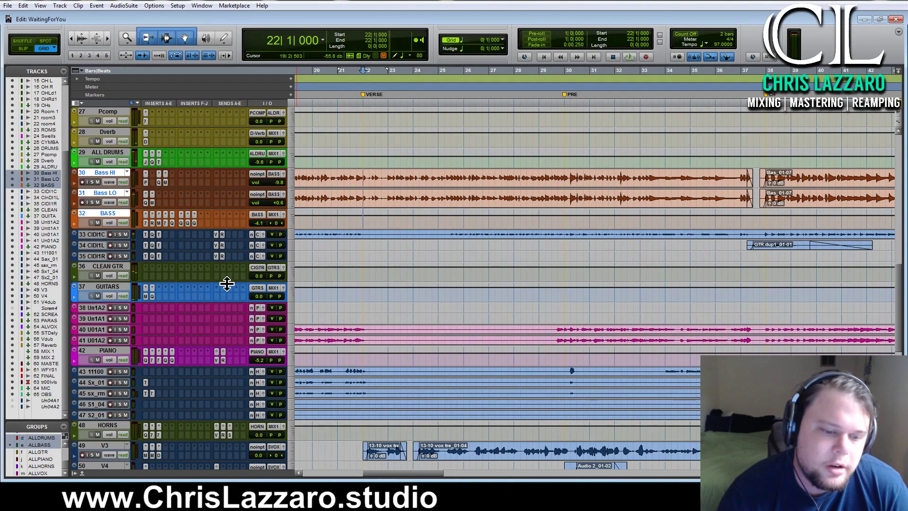
{"action": "scroll", "coordinate": [492, 283], "scroll_direction": "down", "scroll_amount": 3}
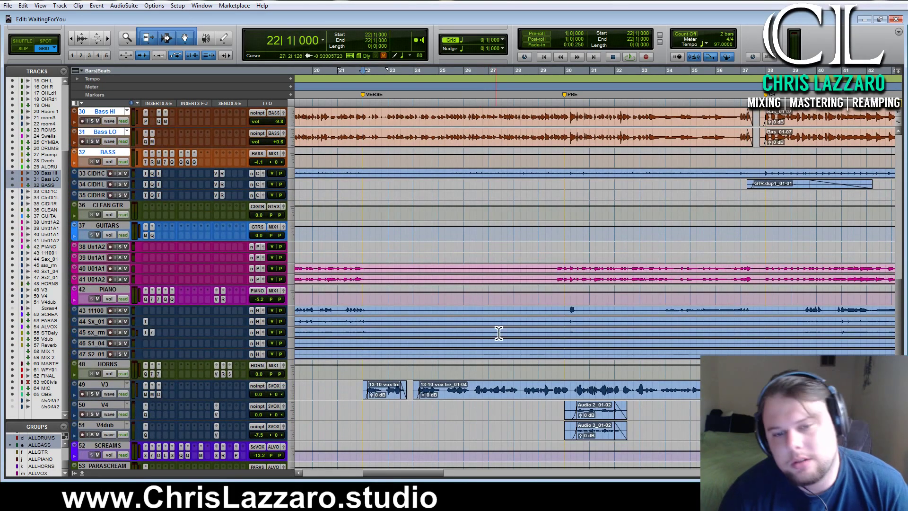
{"action": "scroll", "coordinate": [495, 326], "scroll_direction": "up", "scroll_amount": 5}
{"action": "left_click_drag", "start_coordinate": [392, 221], "coordinate": [565, 223]}
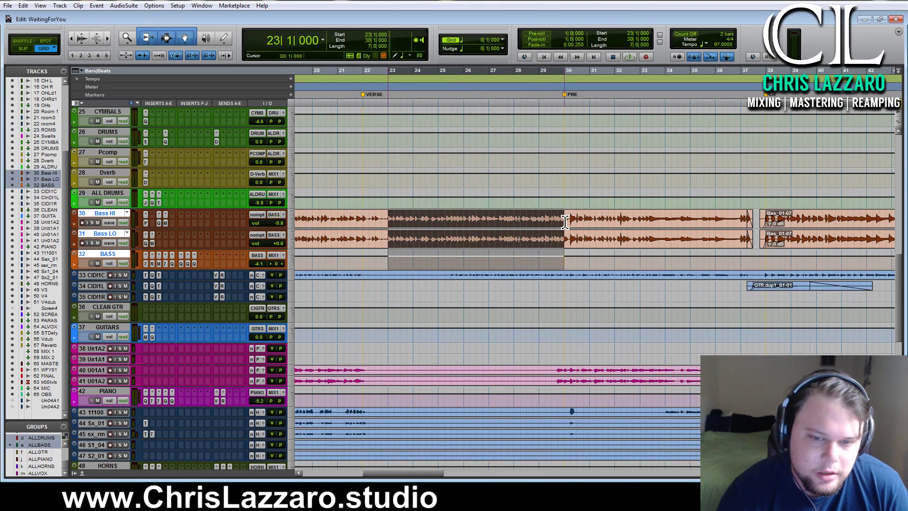
{"action": "left_click", "coordinate": [397, 220]}
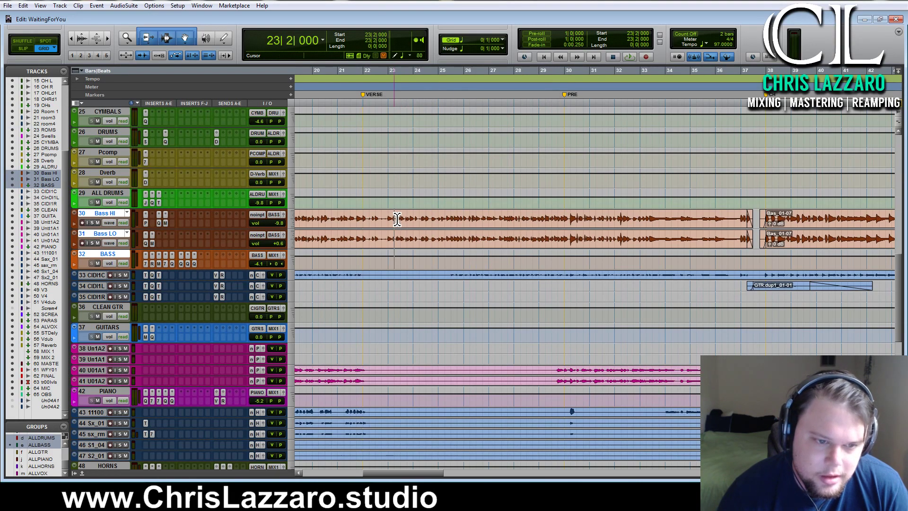
{"action": "left_click_drag", "start_coordinate": [562, 222], "coordinate": [393, 226]}
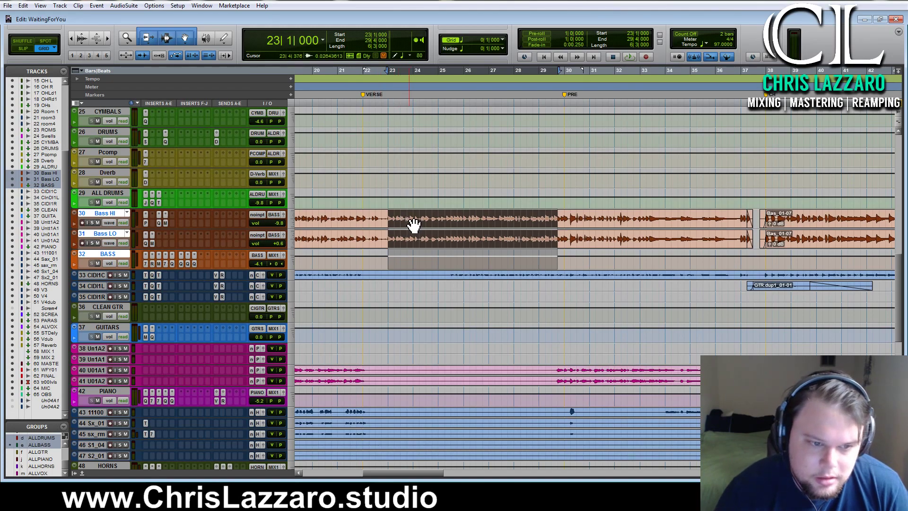
Step: Audition the full mix from bar 23 into the PRE section and stop playback
{"action": "left_click", "coordinate": [392, 221]}
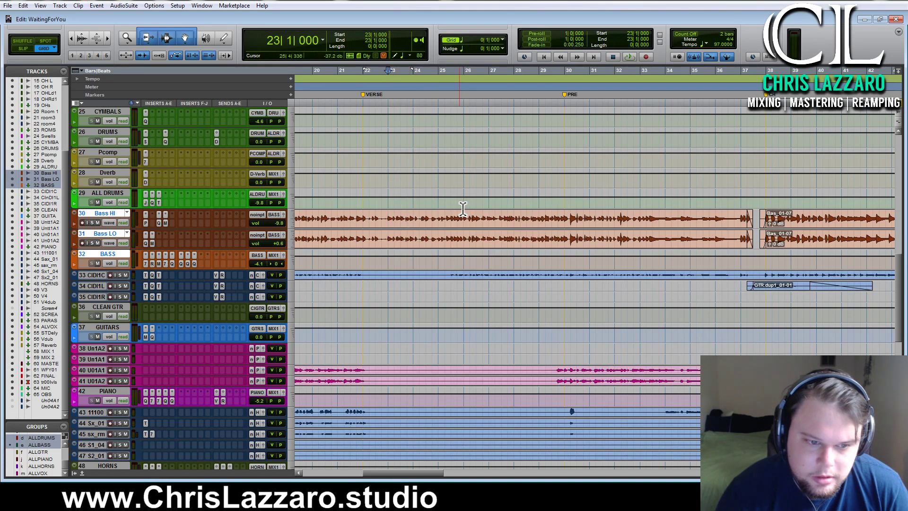
{"action": "key", "text": "space"}
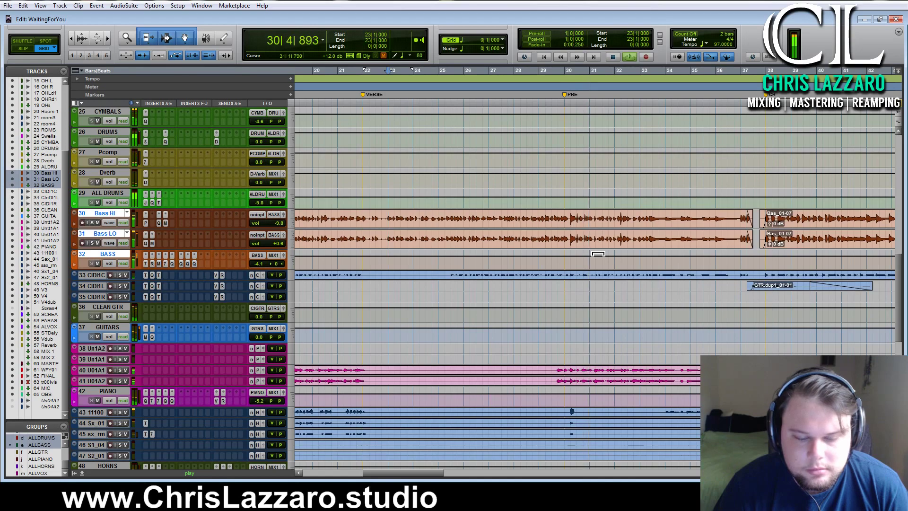
{"action": "key", "text": "space"}
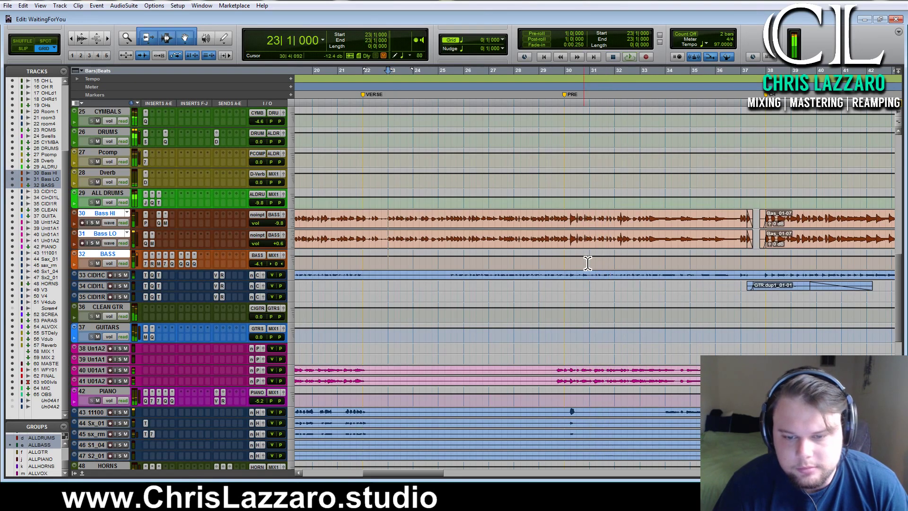